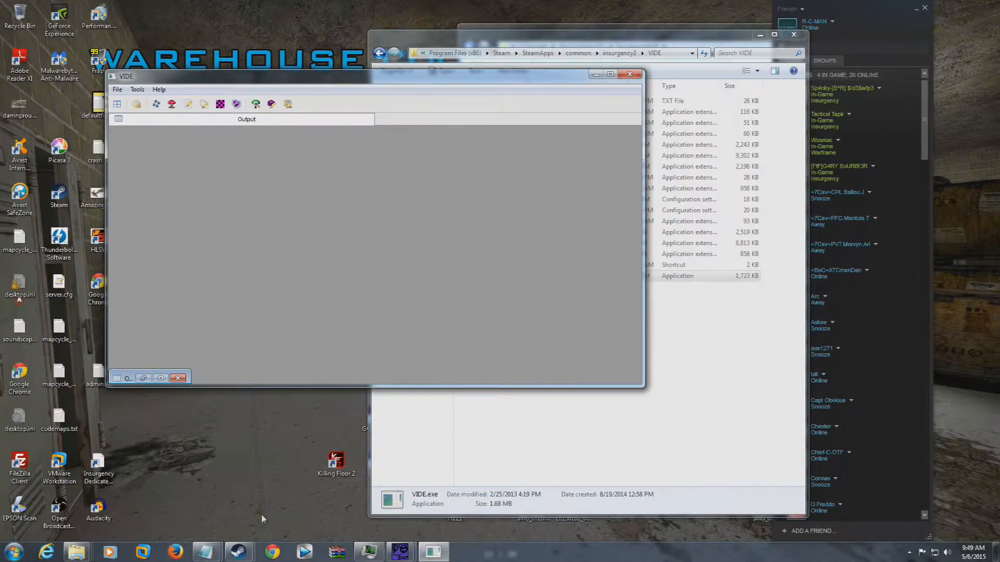
# - Browse to C:\maps\warehouse_release in Windows Explorer and select warehouse_survivalv1.bsp
pyautogui.click(14, 552)
pyautogui.click(156, 337)
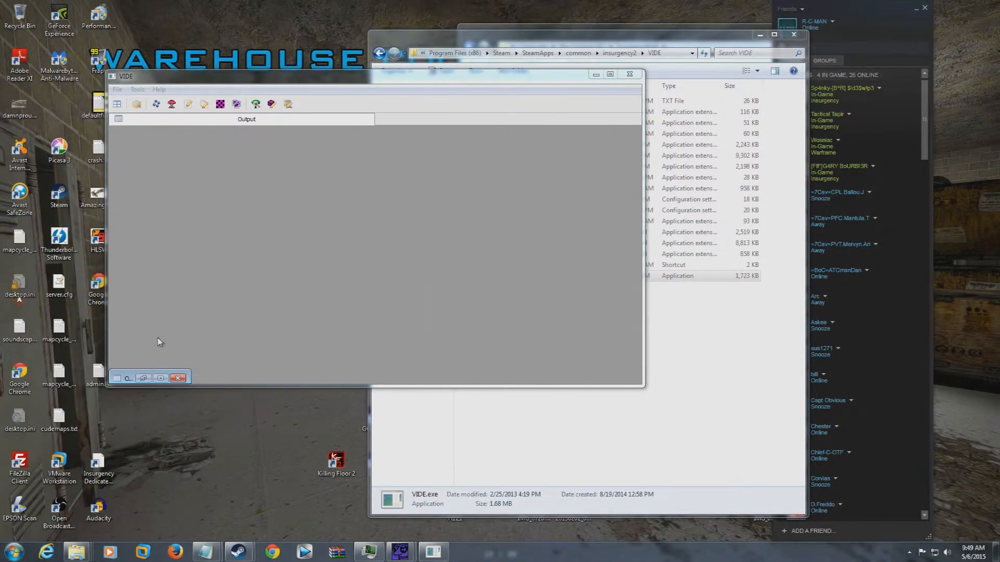
pyautogui.doubleClick(524, 116)
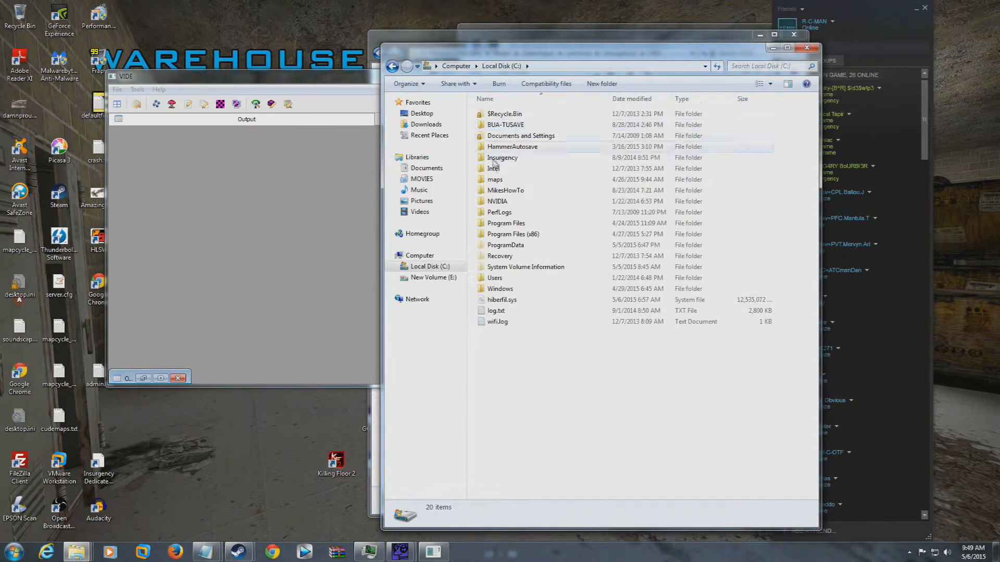
pyautogui.doubleClick(494, 180)
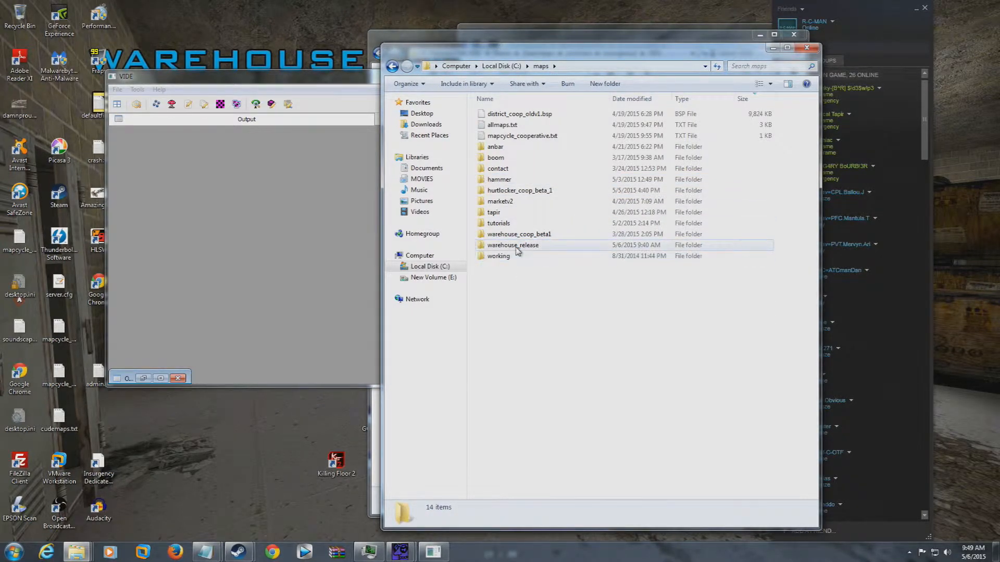
pyautogui.doubleClick(517, 245)
pyautogui.scroll(-5, 517, 252)
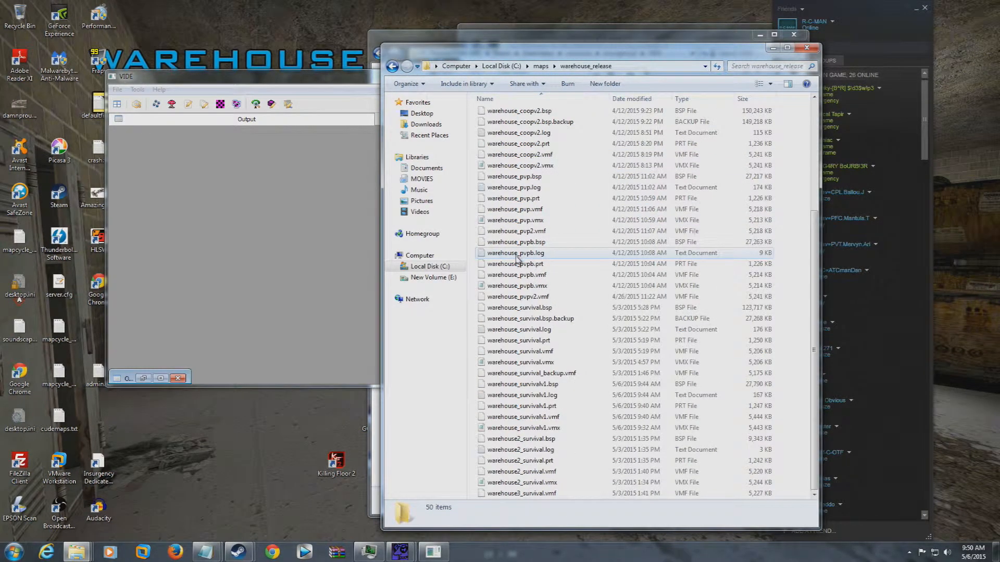
pyautogui.click(544, 384)
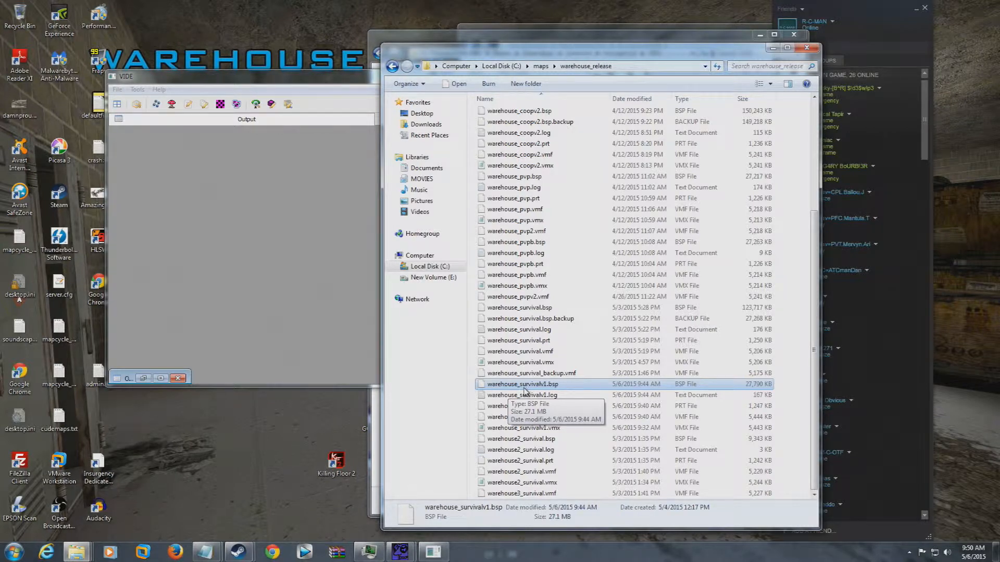
# - Switch to VIDE and open the Pakfile Lump Editor
pyautogui.click(174, 188)
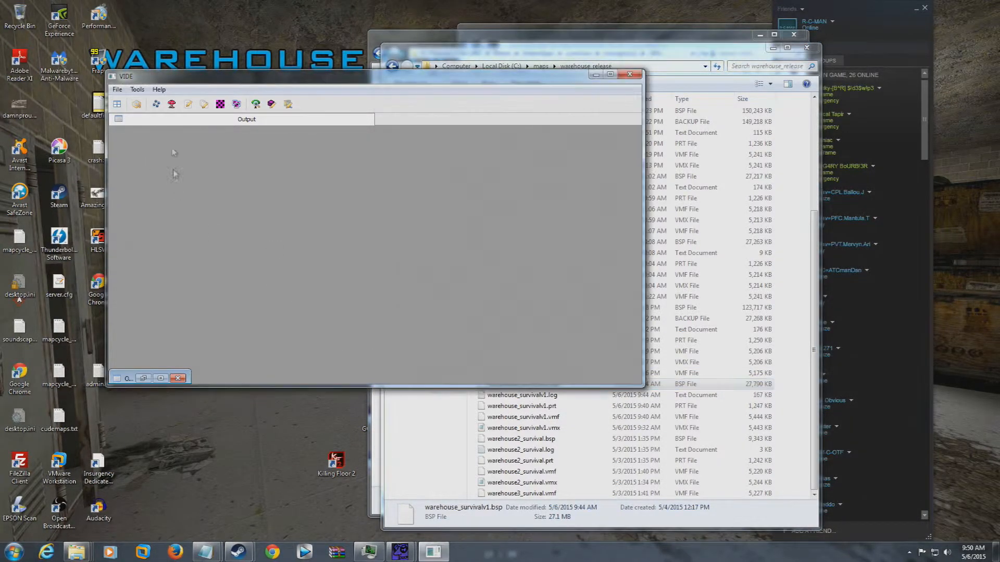
pyautogui.click(137, 91)
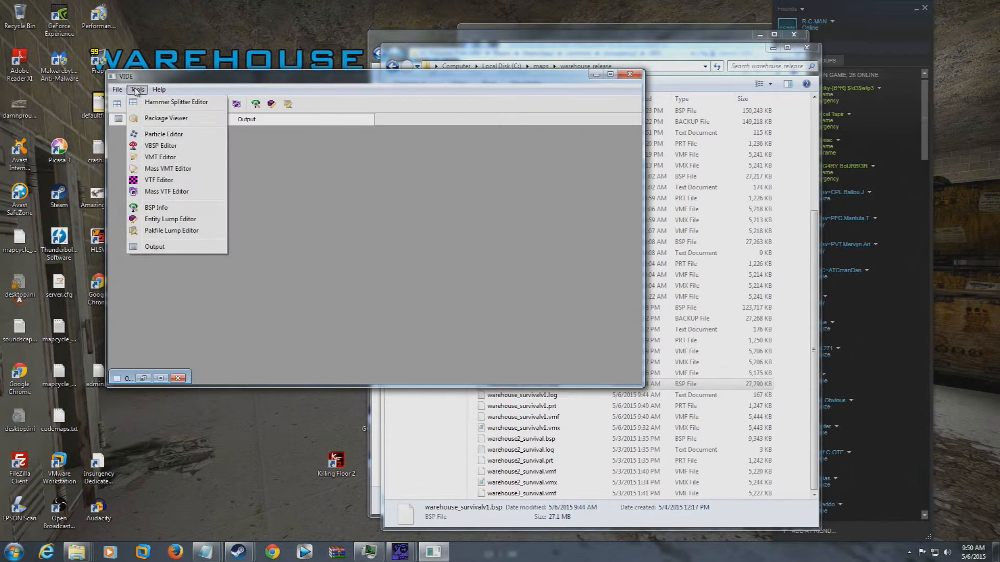
pyautogui.click(136, 91)
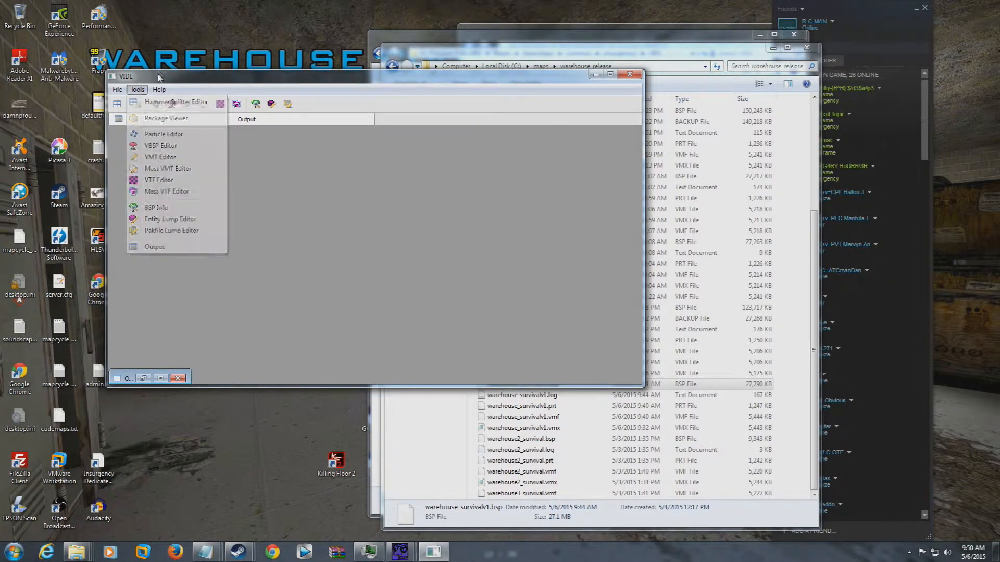
pyautogui.click(136, 91)
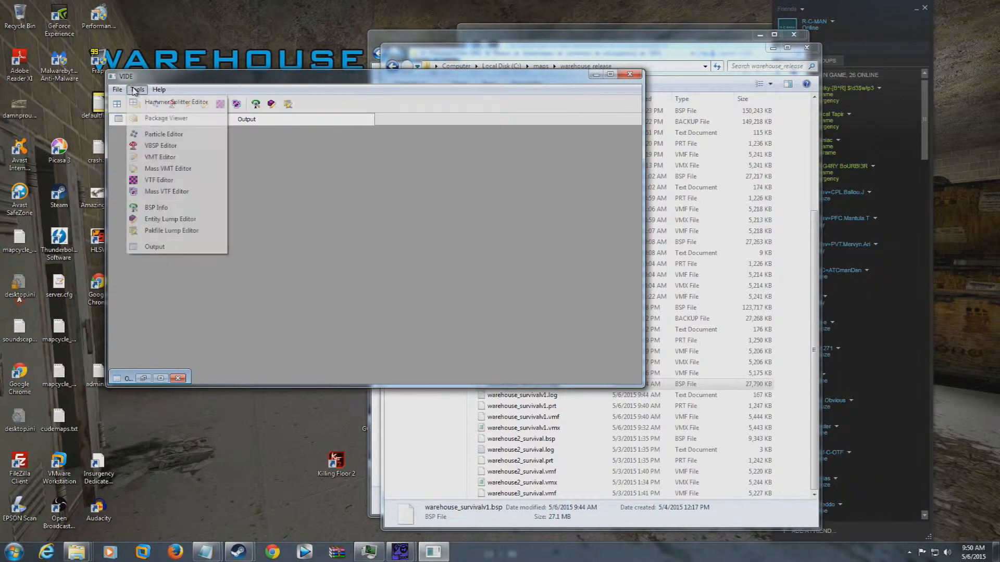
pyautogui.click(172, 231)
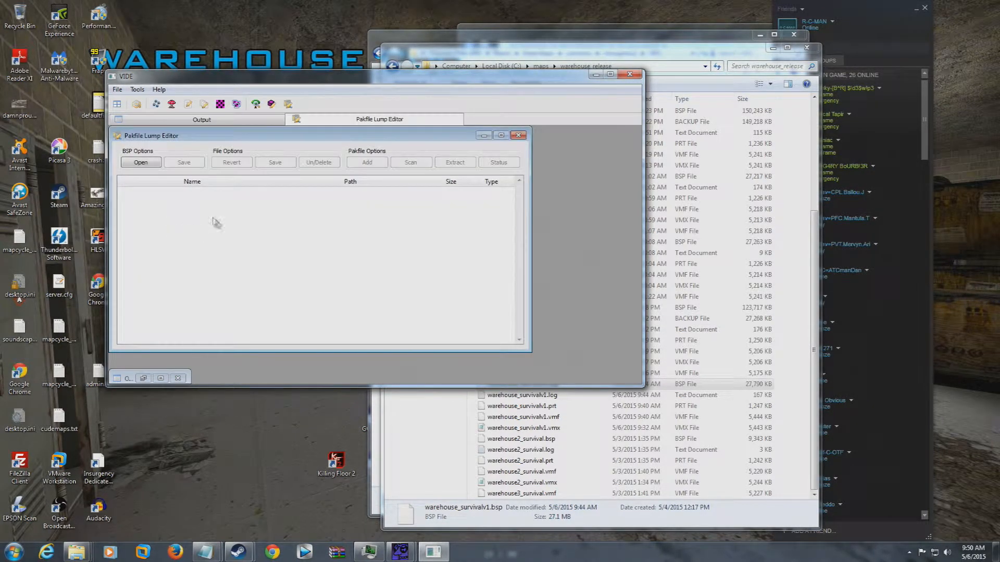
# - Load warehouse_survivalv1.bsp from C:\maps\warehouse_release into the Pakfile Lump Editor
pyautogui.click(138, 163)
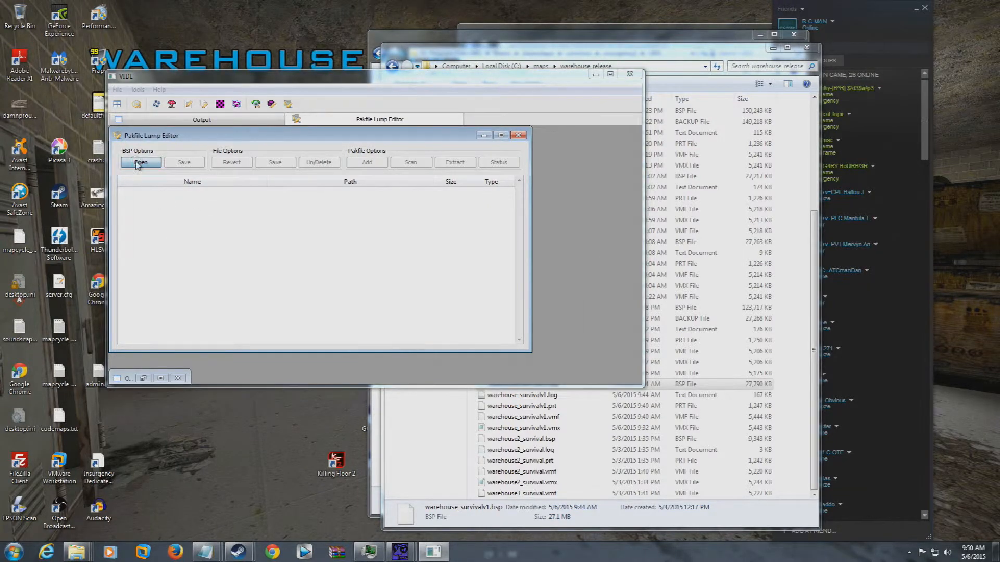
pyautogui.click(162, 293)
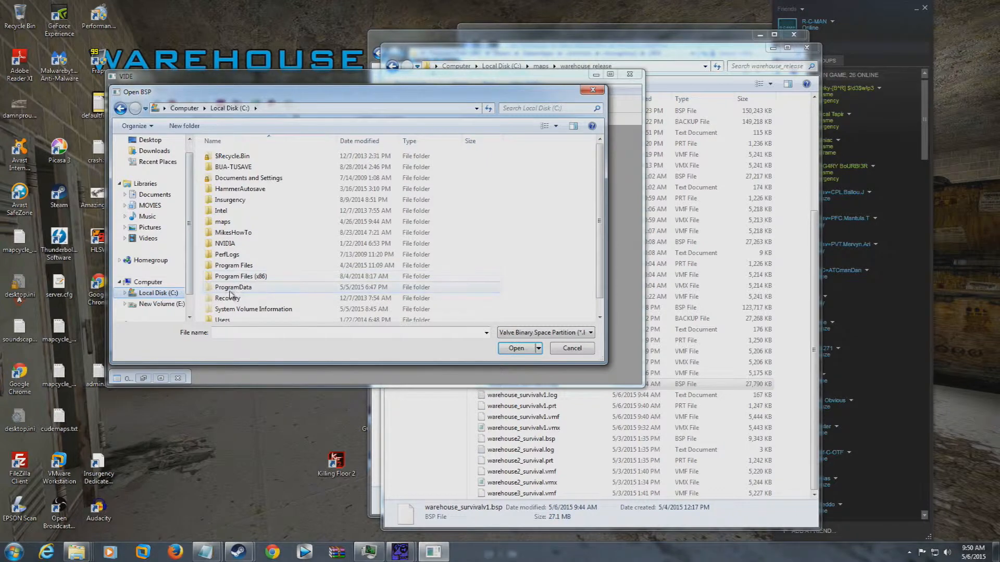
pyautogui.doubleClick(224, 222)
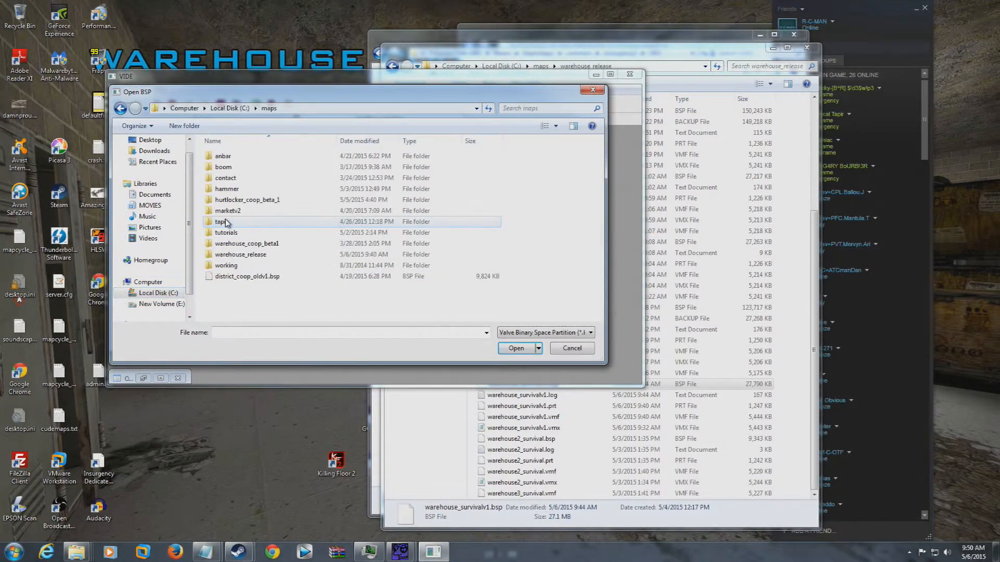
pyautogui.doubleClick(232, 257)
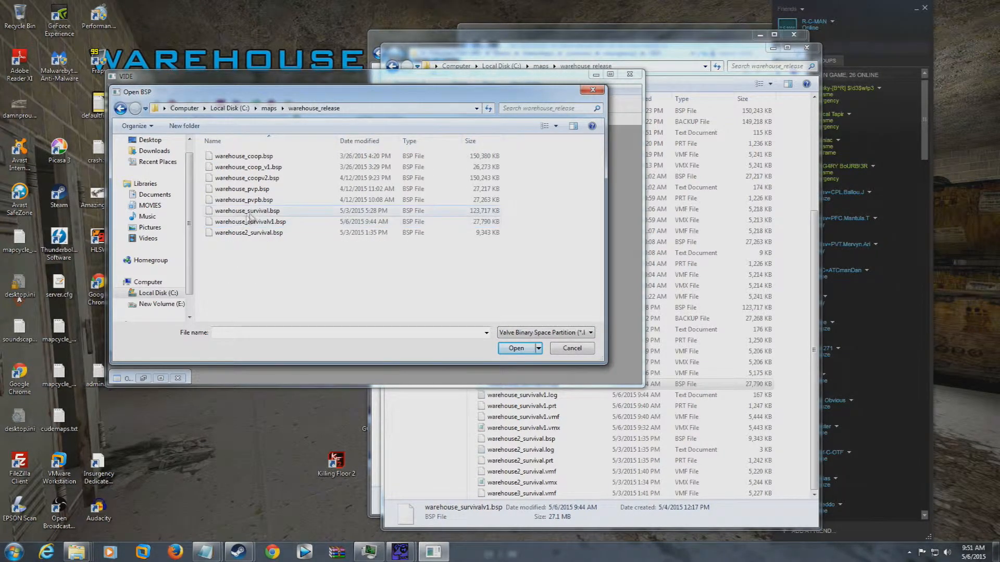
pyautogui.click(274, 222)
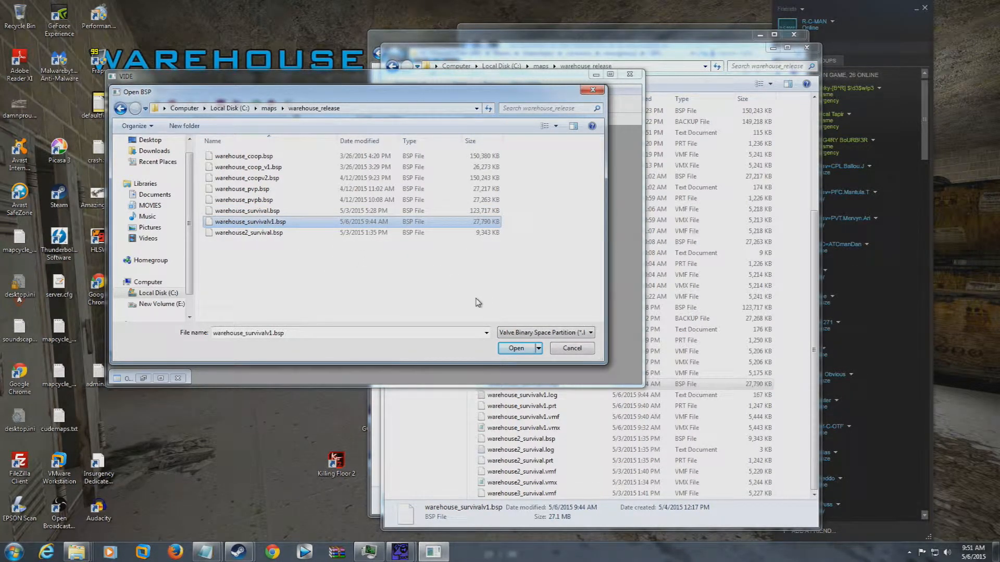
pyautogui.click(509, 350)
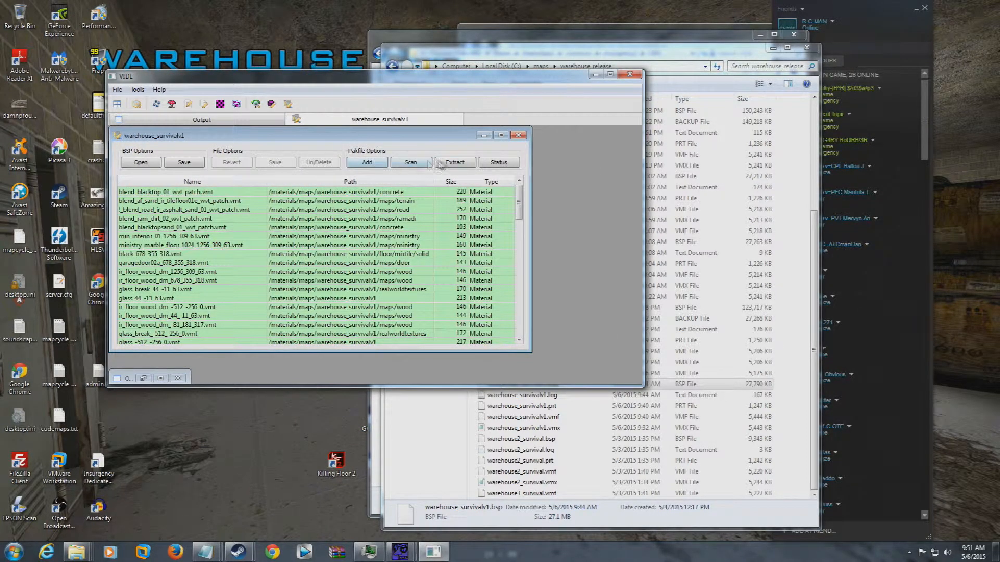
# - Start a pakfile scan and browse for its base directory to E:\Program Files (x86)\Steam
pyautogui.click(411, 163)
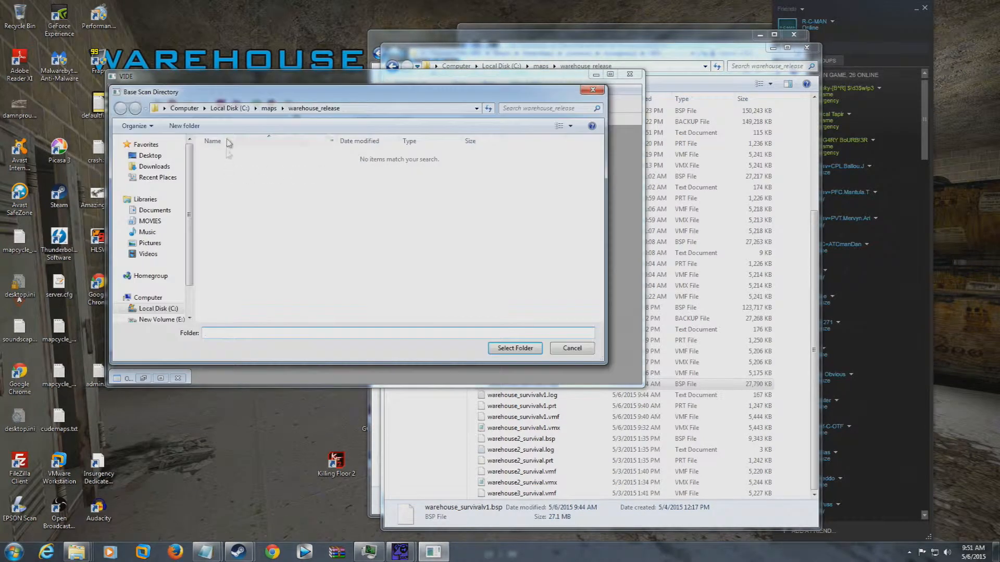
pyautogui.scroll(-1, 188, 293)
pyautogui.click(159, 293)
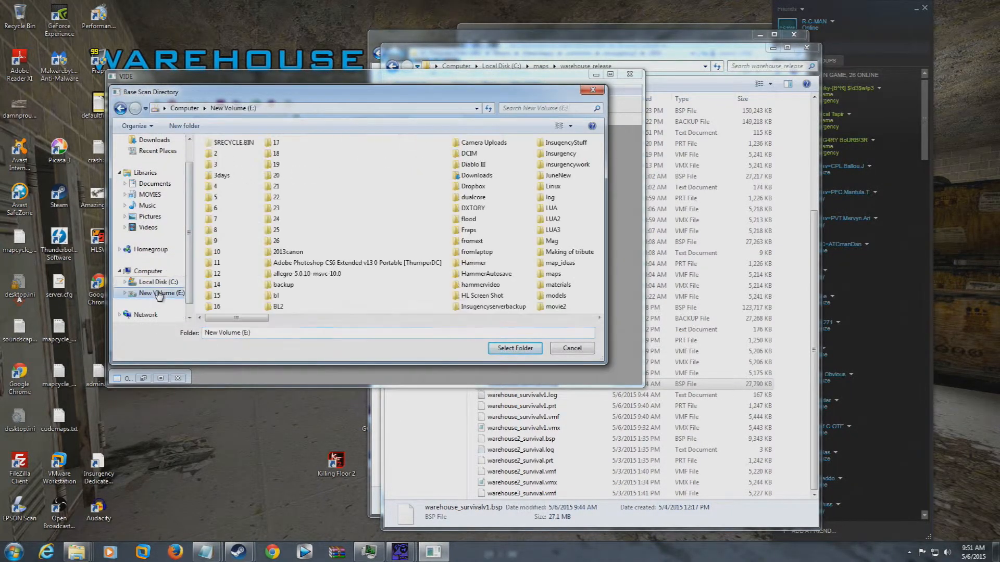
pyautogui.click(570, 319)
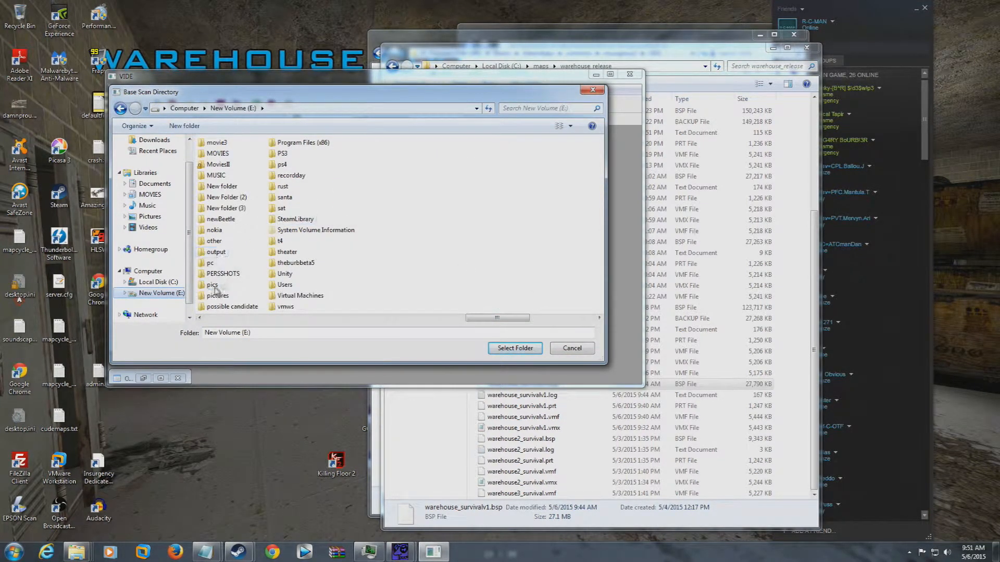
pyautogui.doubleClick(294, 142)
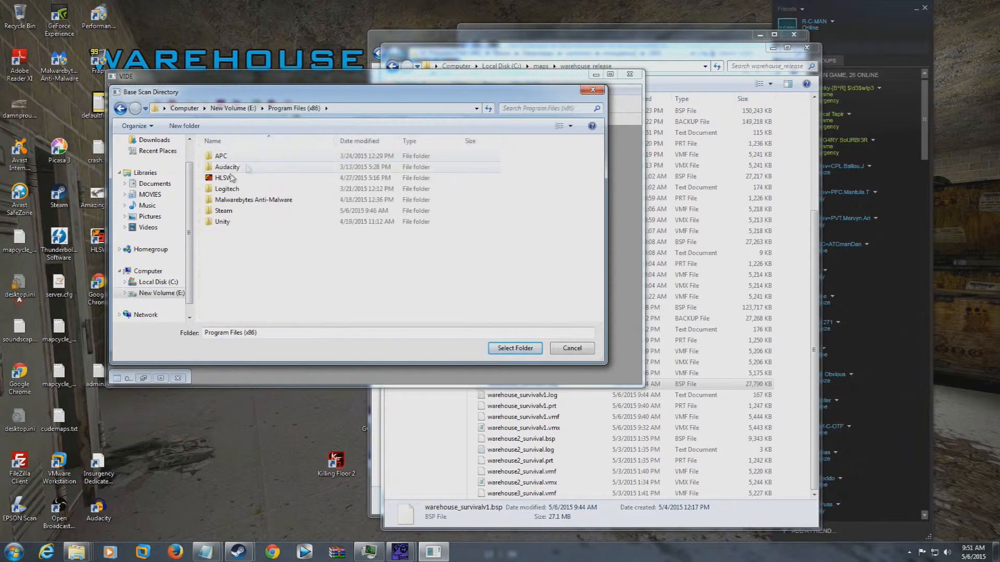
pyautogui.click(223, 212)
pyautogui.doubleClick(222, 211)
# - Choose SteamApps\common\insurgency2\insurgency inside the Steam folder as the base scan directory
pyautogui.scroll(-2, 224, 291)
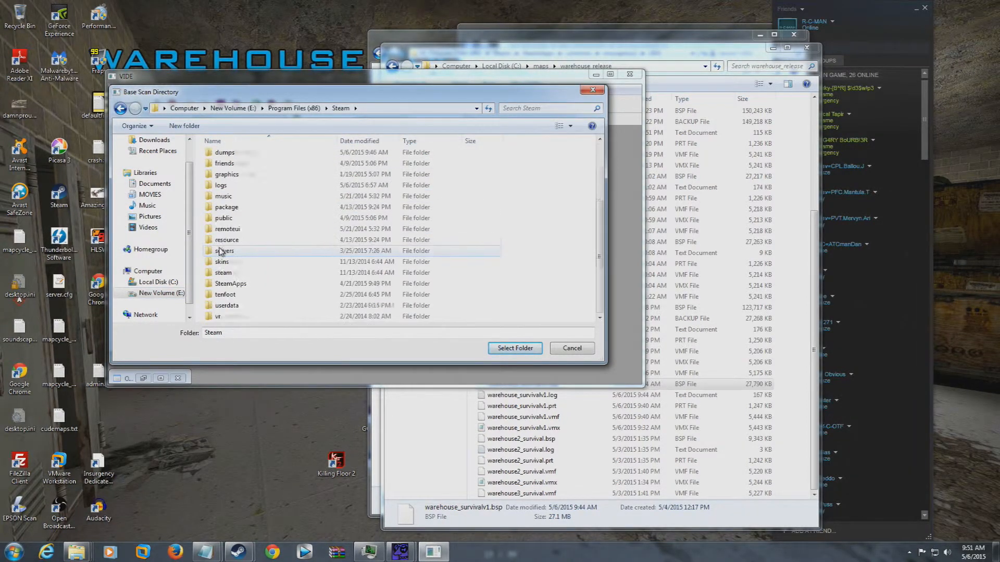
pyautogui.click(227, 284)
pyautogui.doubleClick(226, 284)
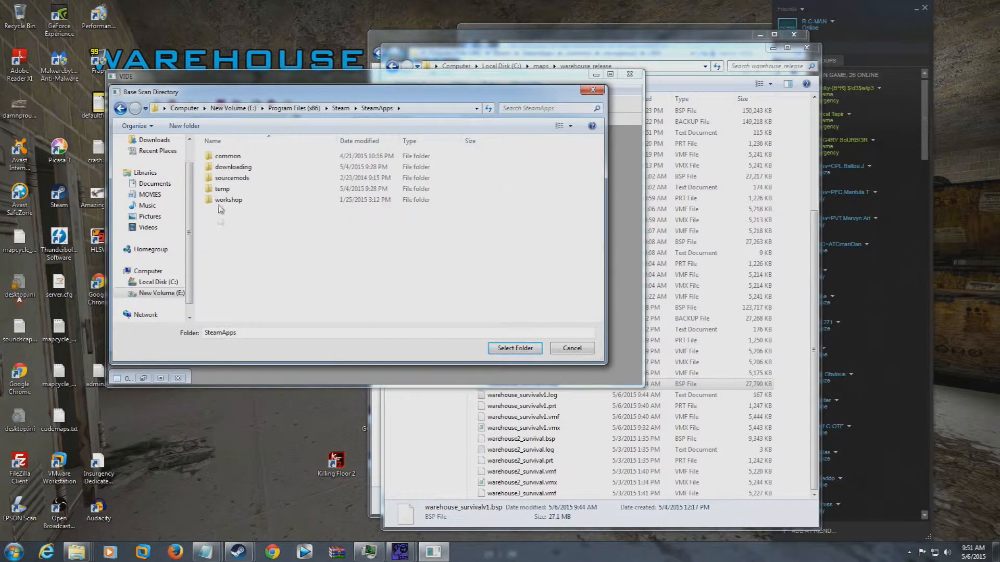
pyautogui.doubleClick(223, 157)
pyautogui.scroll(-3, 220, 188)
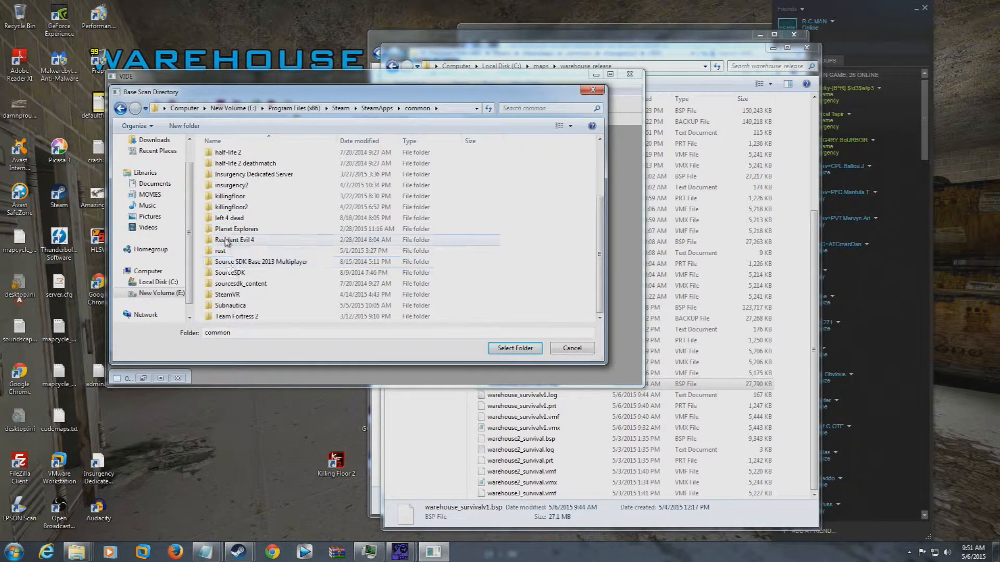
pyautogui.scroll(1, 225, 225)
pyautogui.doubleClick(229, 208)
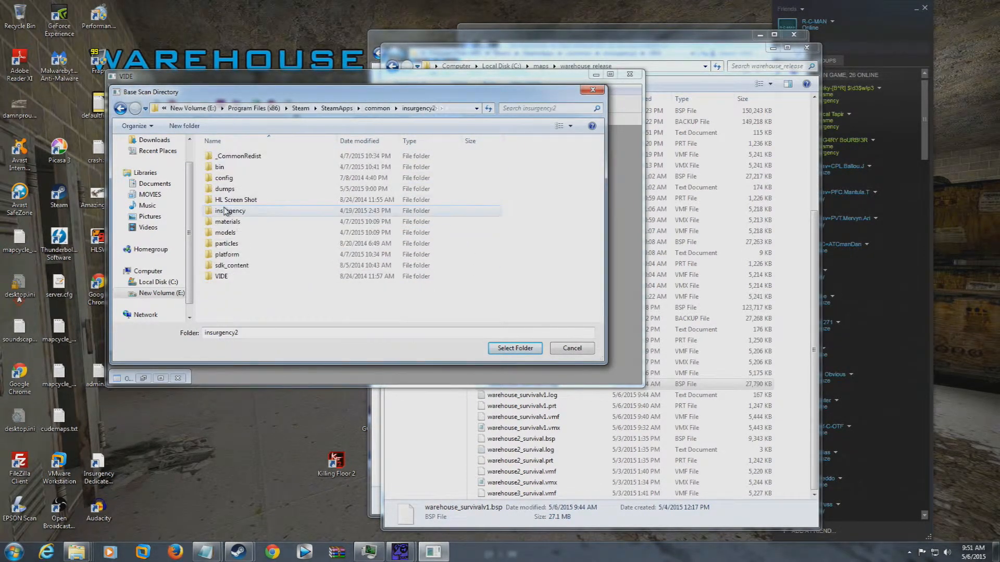
pyautogui.click(229, 211)
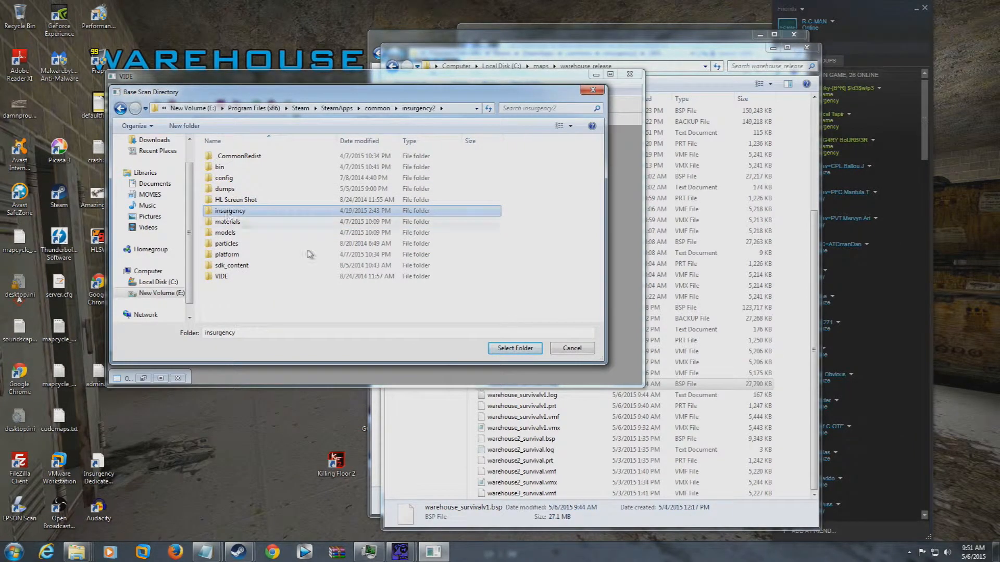
pyautogui.click(514, 348)
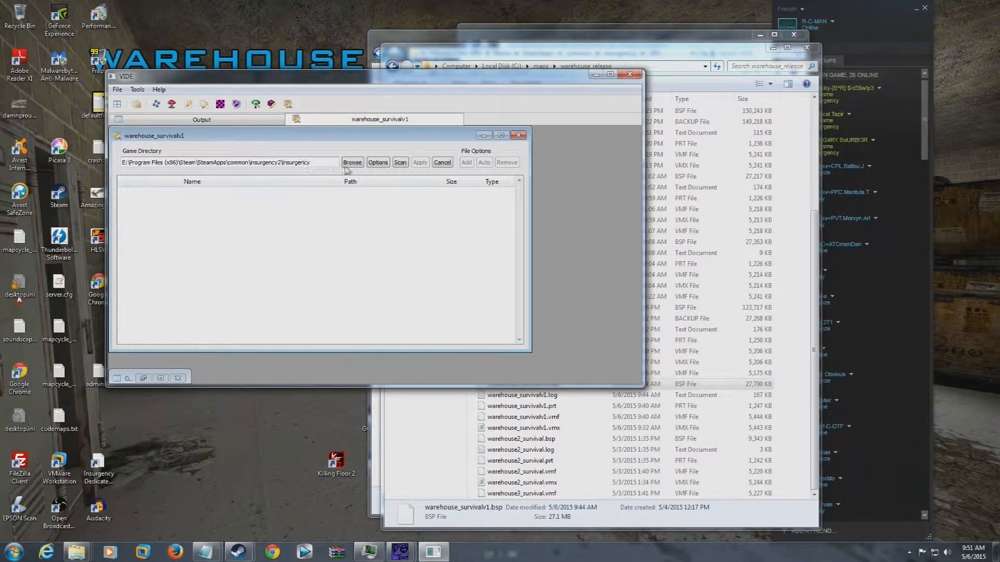
# - Scan the game directory for the map's dependencies, auto-add and apply them to the pakfile, and save the BSP
pyautogui.click(401, 163)
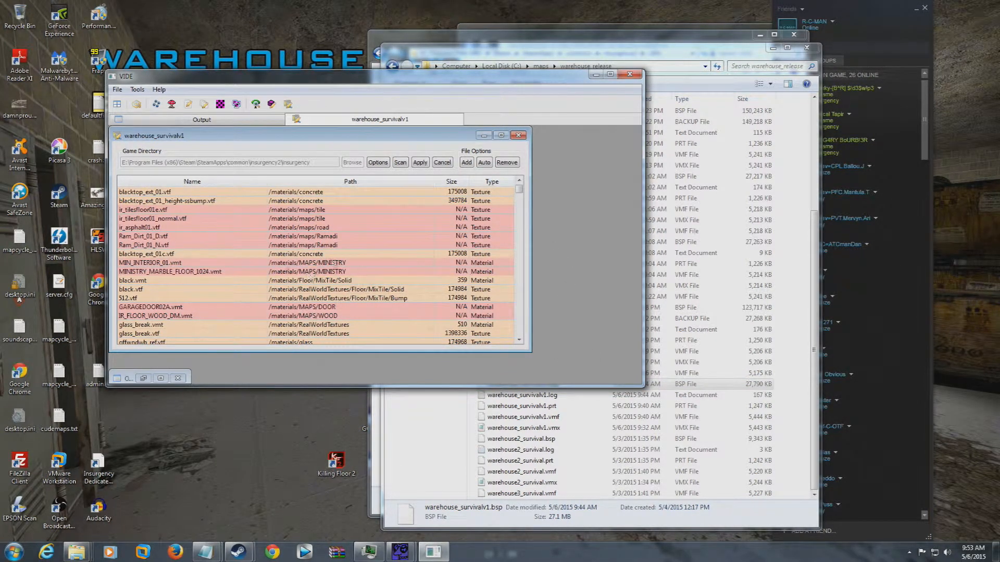
pyautogui.moveTo(519, 189)
pyautogui.mouseDown()
pyautogui.moveTo(519, 202)
pyautogui.moveTo(519, 188)
pyautogui.mouseUp()
pyautogui.click(485, 163)
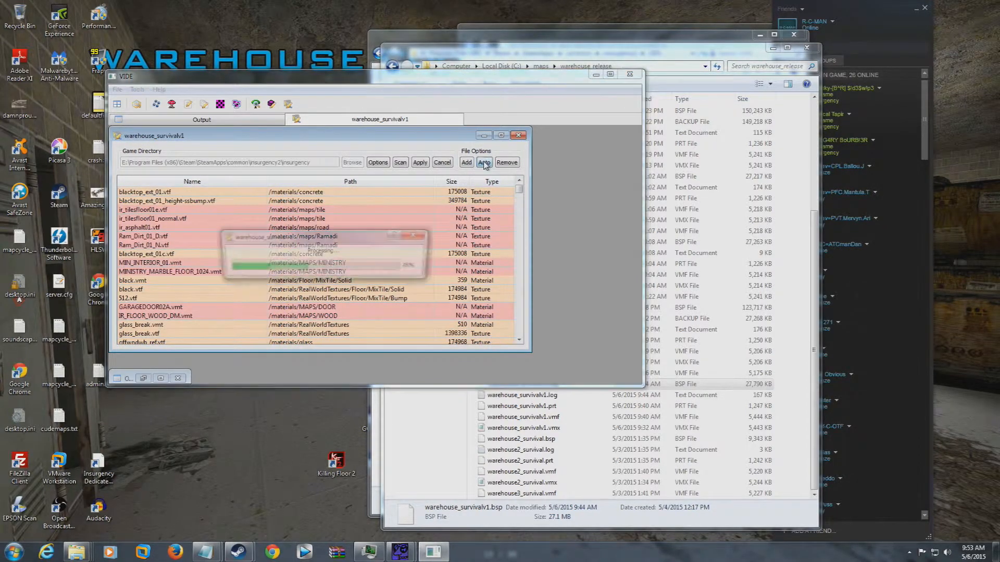
pyautogui.click(420, 163)
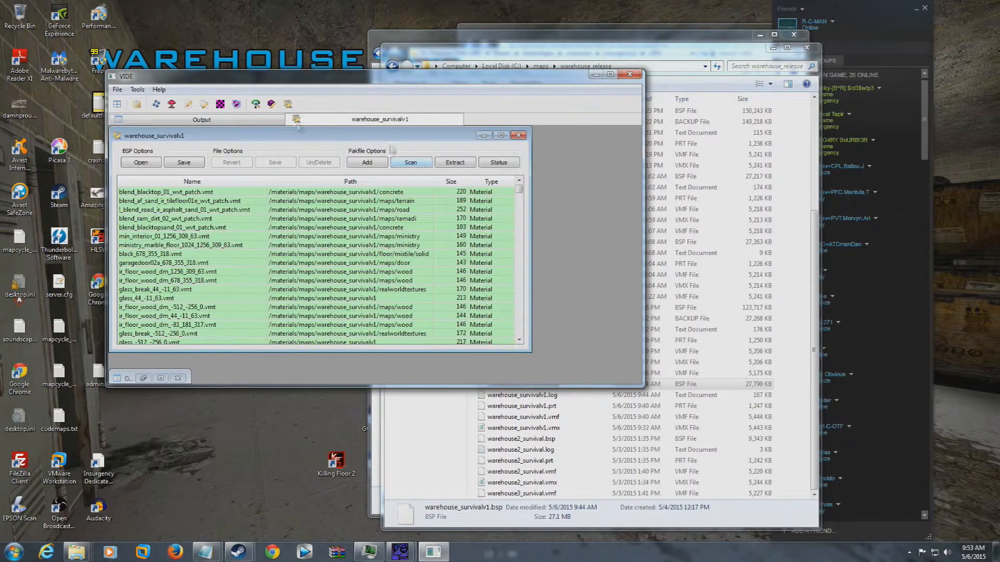
pyautogui.click(183, 163)
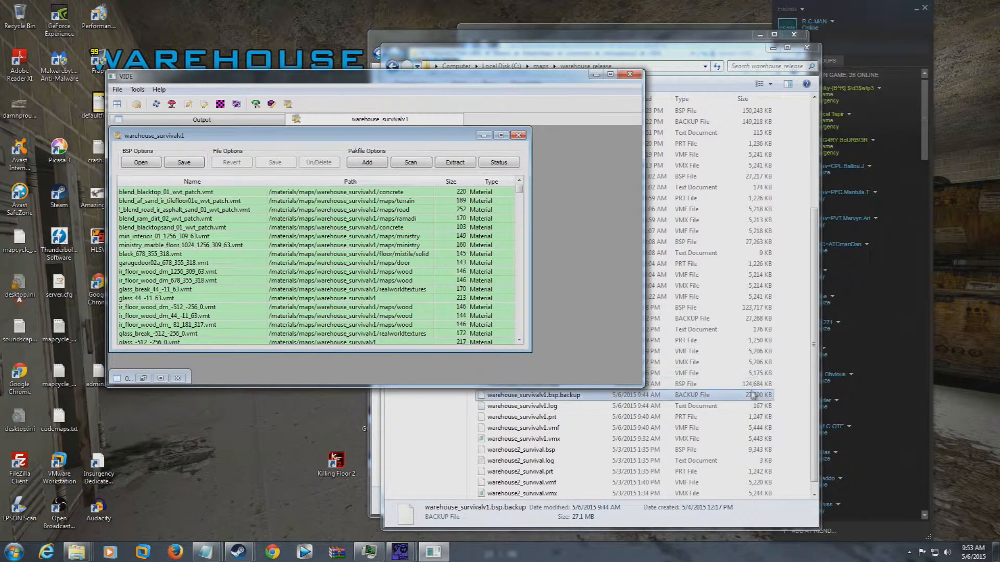
# - Compare the file sizes of warehouse_survivalv1.bsp and its backup in the warehouse_release folder, and copy the BSP file
pyautogui.click(750, 394)
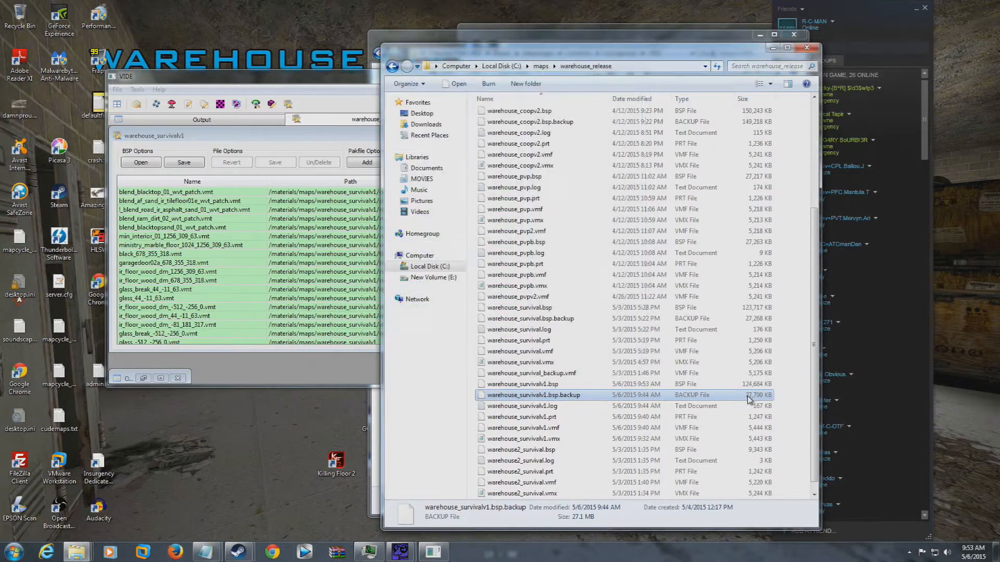
pyautogui.click(748, 387)
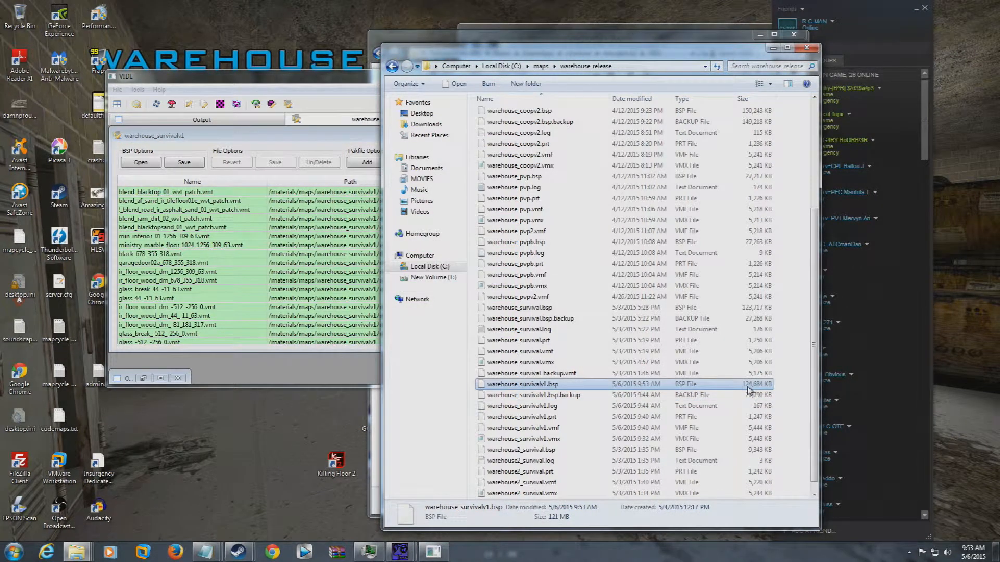
pyautogui.click(749, 395)
pyautogui.click(748, 389)
pyautogui.rightClick(541, 386)
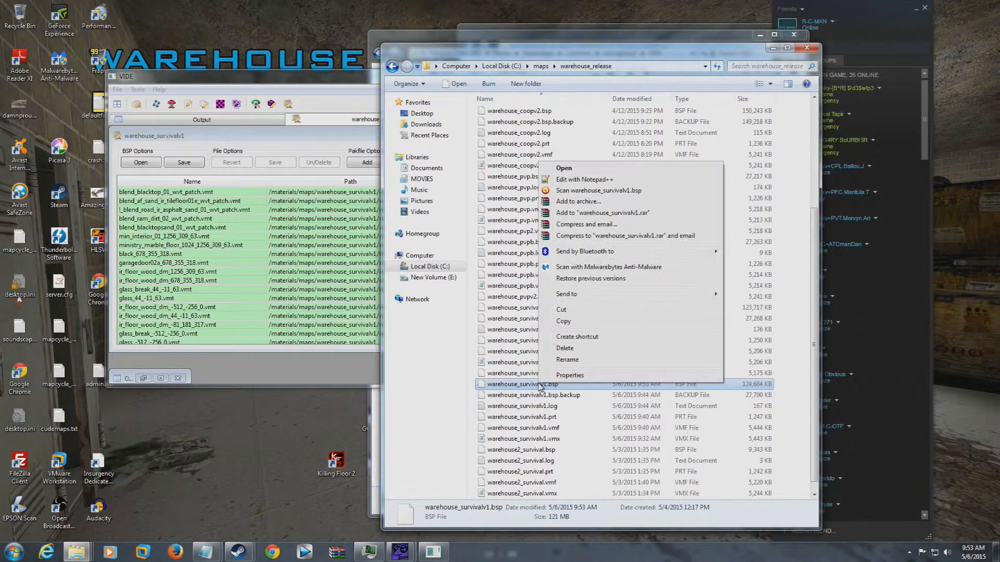
pyautogui.click(565, 321)
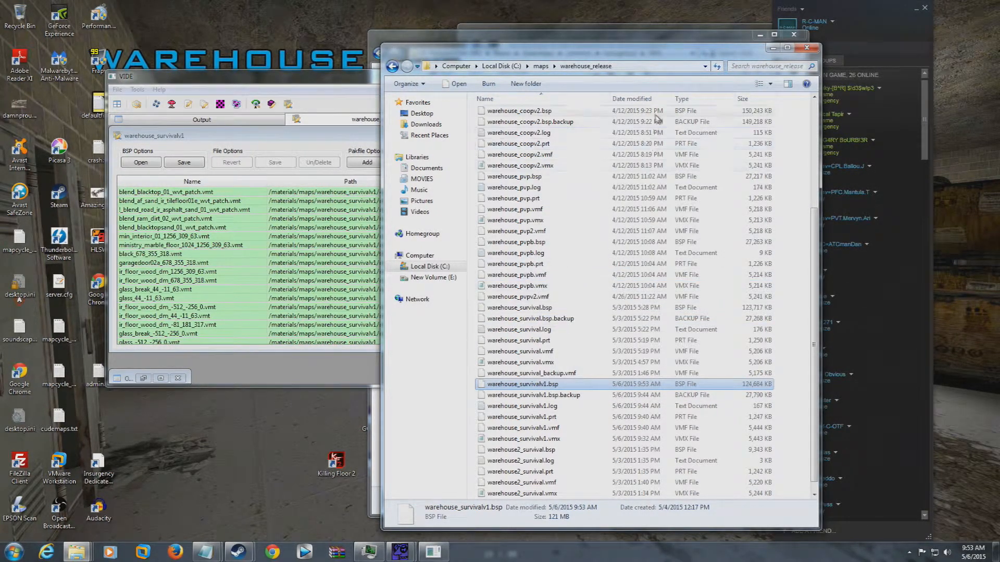
# - Switch to the Explorer window for the insurgency game directory and open its maps folder
pyautogui.click(76, 553)
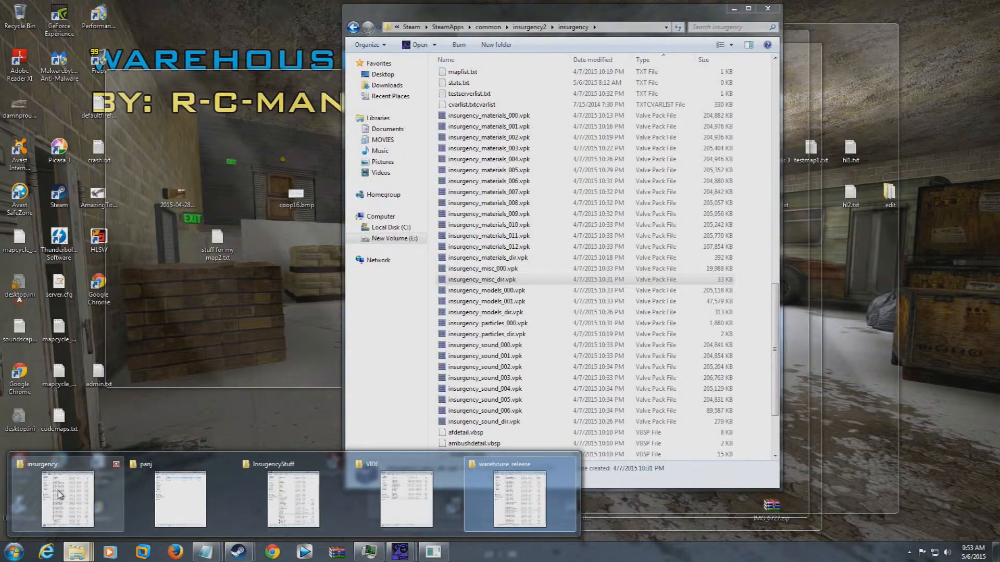
pyautogui.click(60, 494)
pyautogui.scroll(11, 477, 137)
pyautogui.scroll(9, 477, 138)
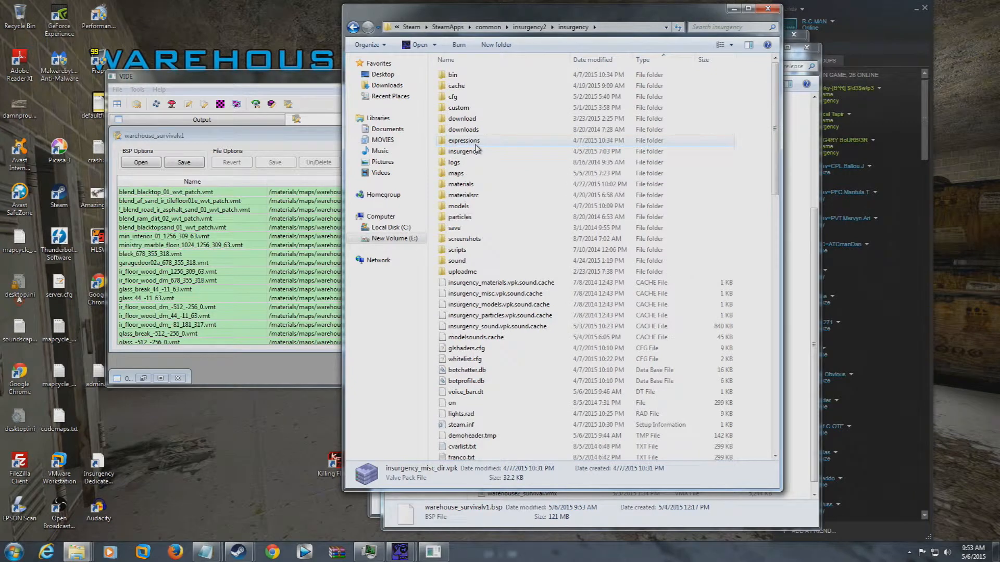
pyautogui.doubleClick(468, 173)
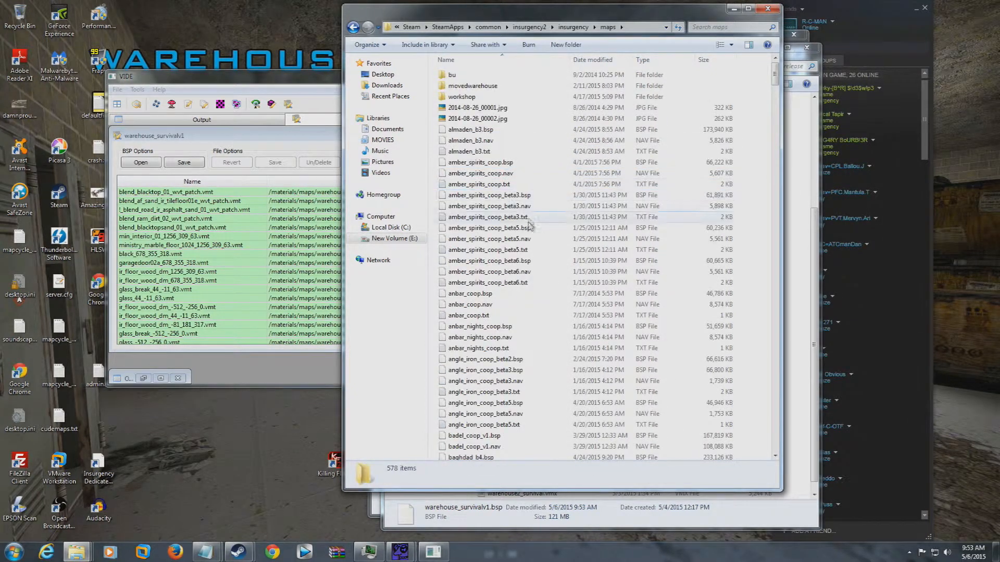
# - Paste the copied warehouse_survivalv1.bsp into the game's maps folder, replacing the existing file of the same name
pyautogui.rightClick(541, 426)
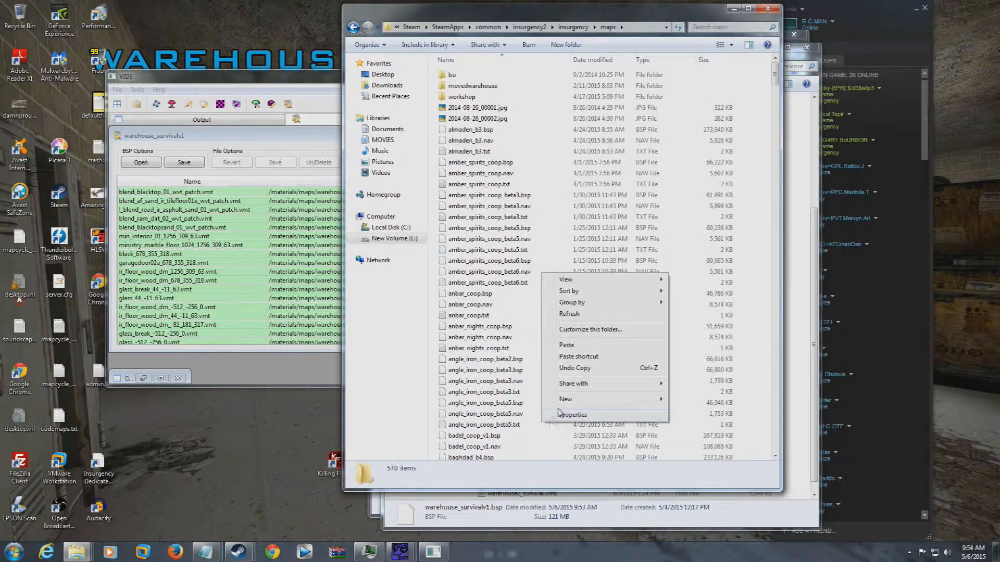
pyautogui.click(566, 345)
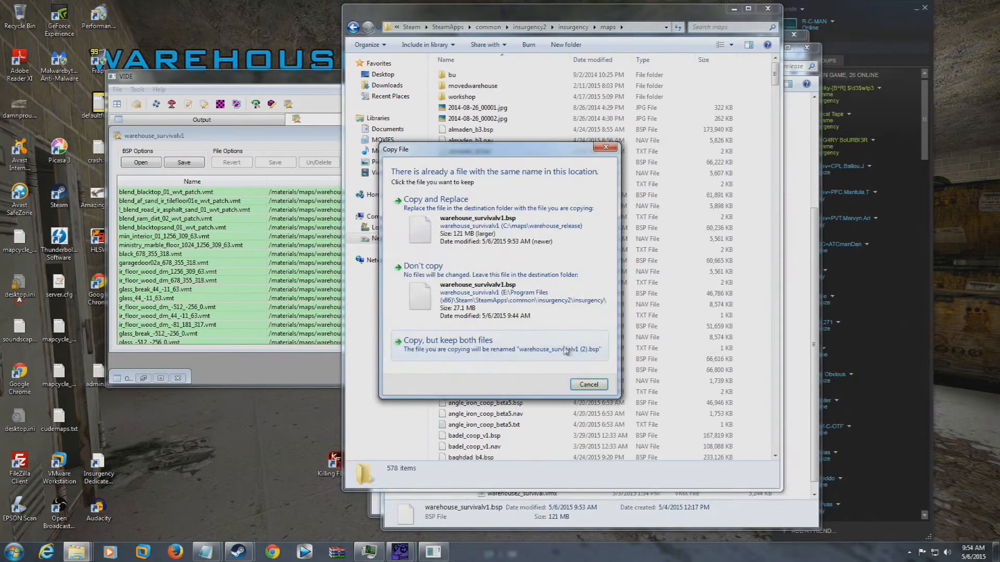
pyautogui.click(439, 225)
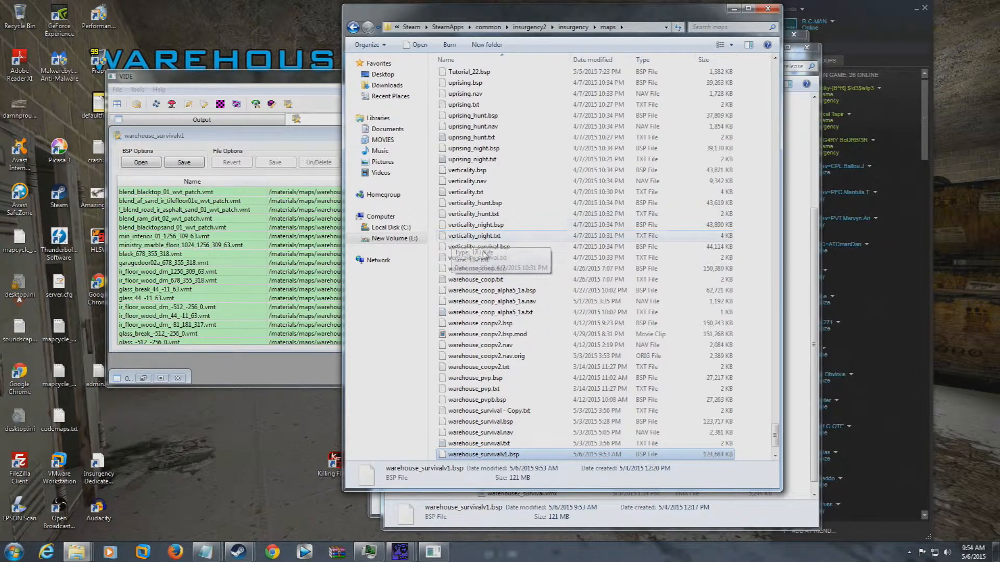
# - Check the warehouse_survivalv1 BSP, NAV and TXT files in the game's maps folder
pyautogui.scroll(-1, 521, 424)
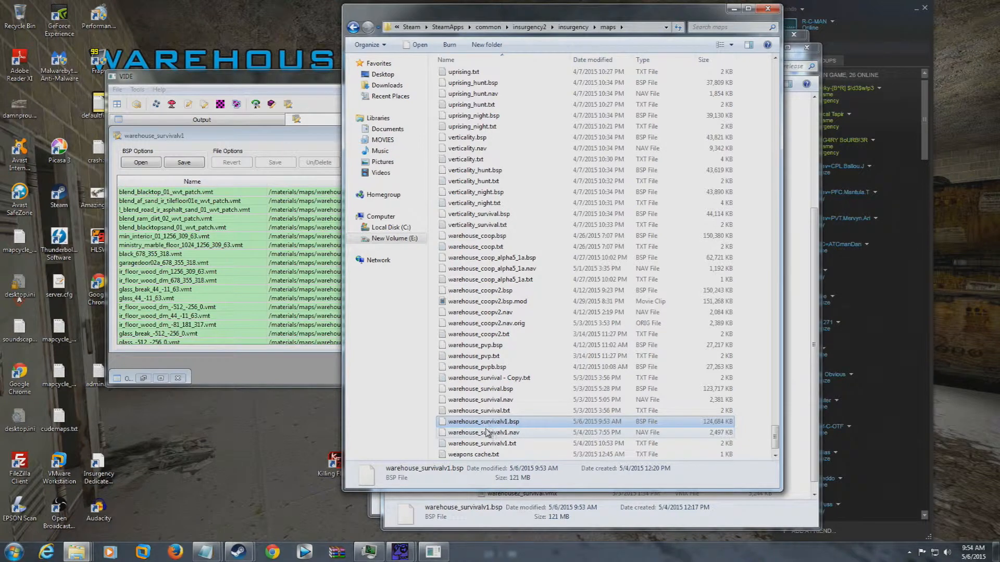
pyautogui.click(502, 434)
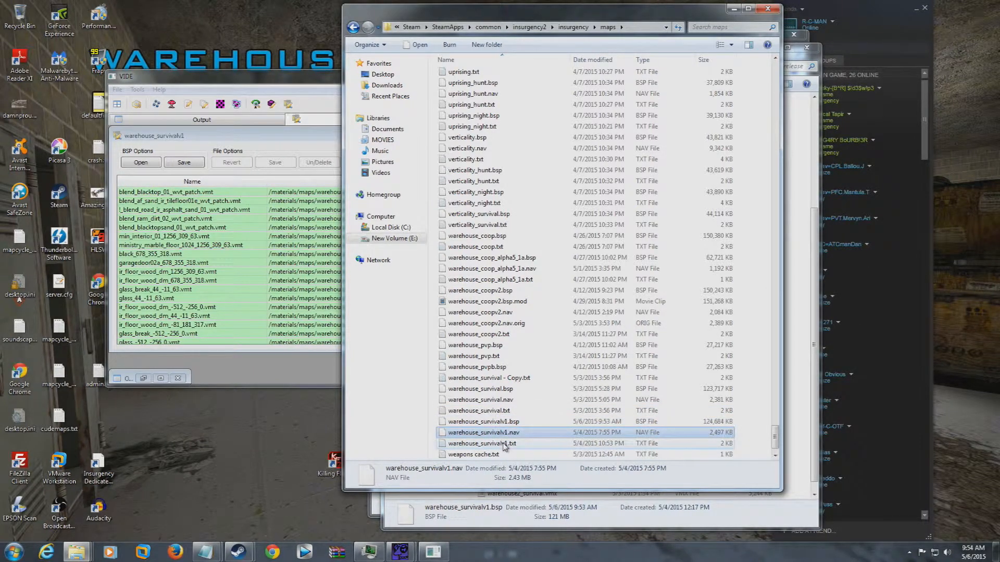
pyautogui.click(502, 443)
pyautogui.click(502, 423)
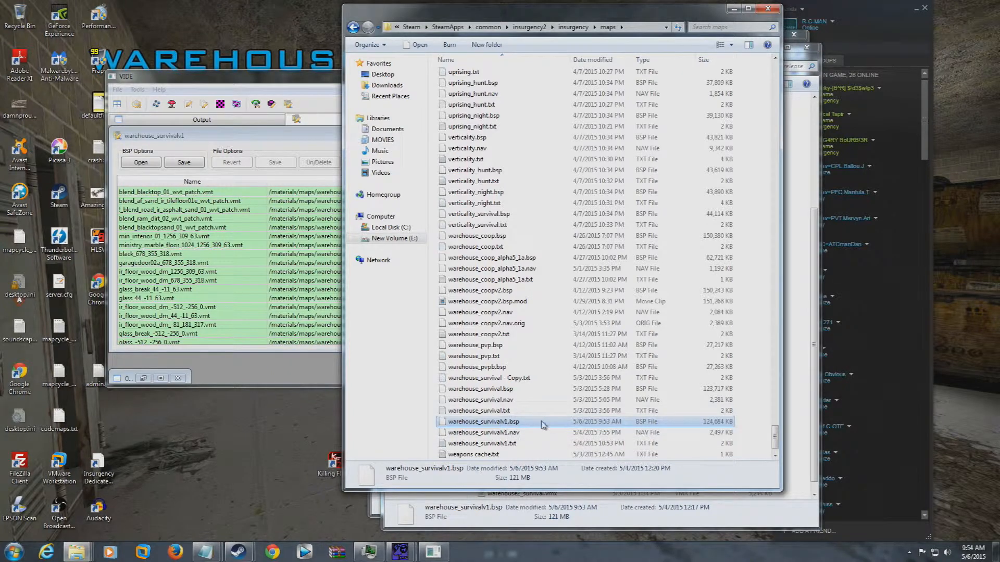
pyautogui.click(513, 444)
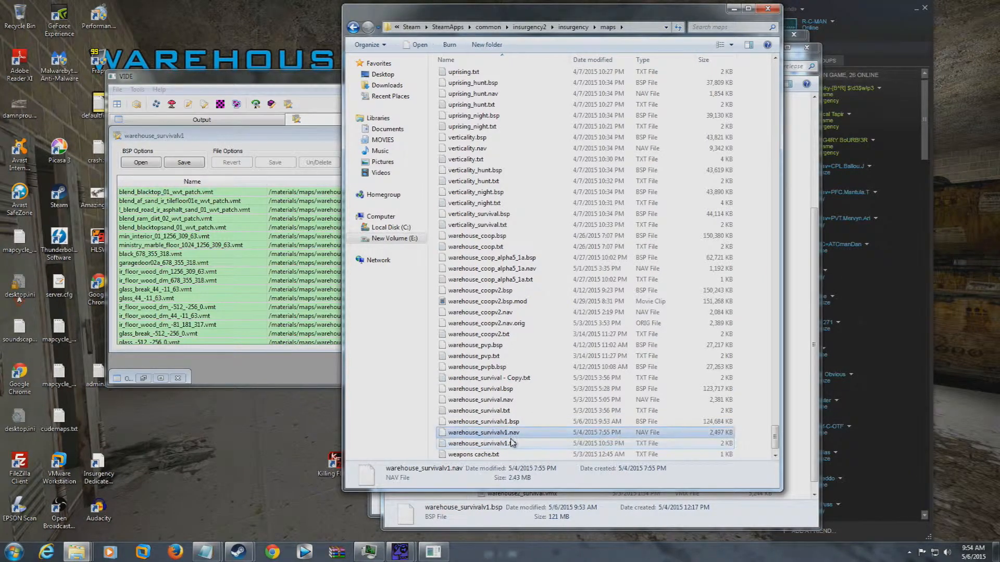
pyautogui.click(512, 422)
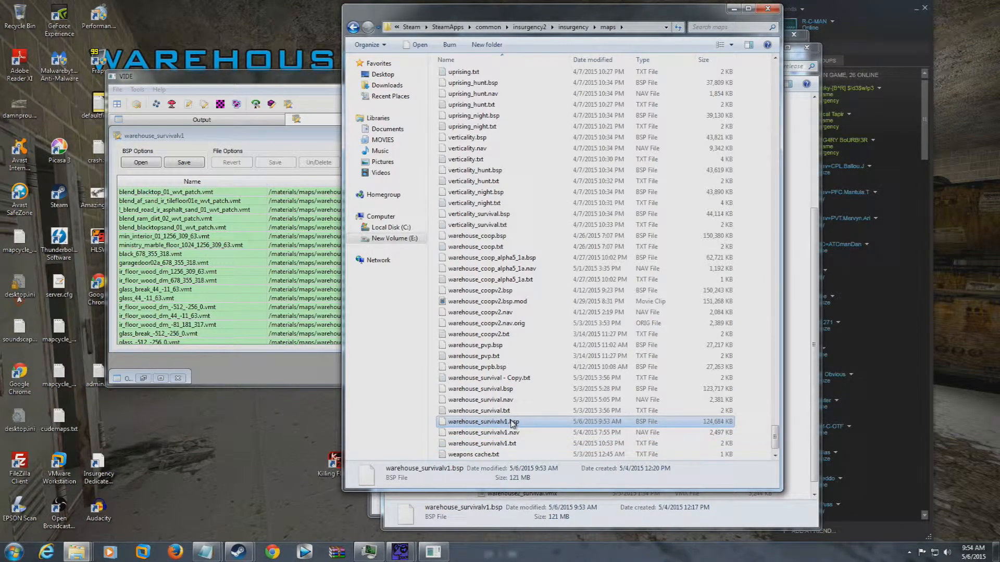